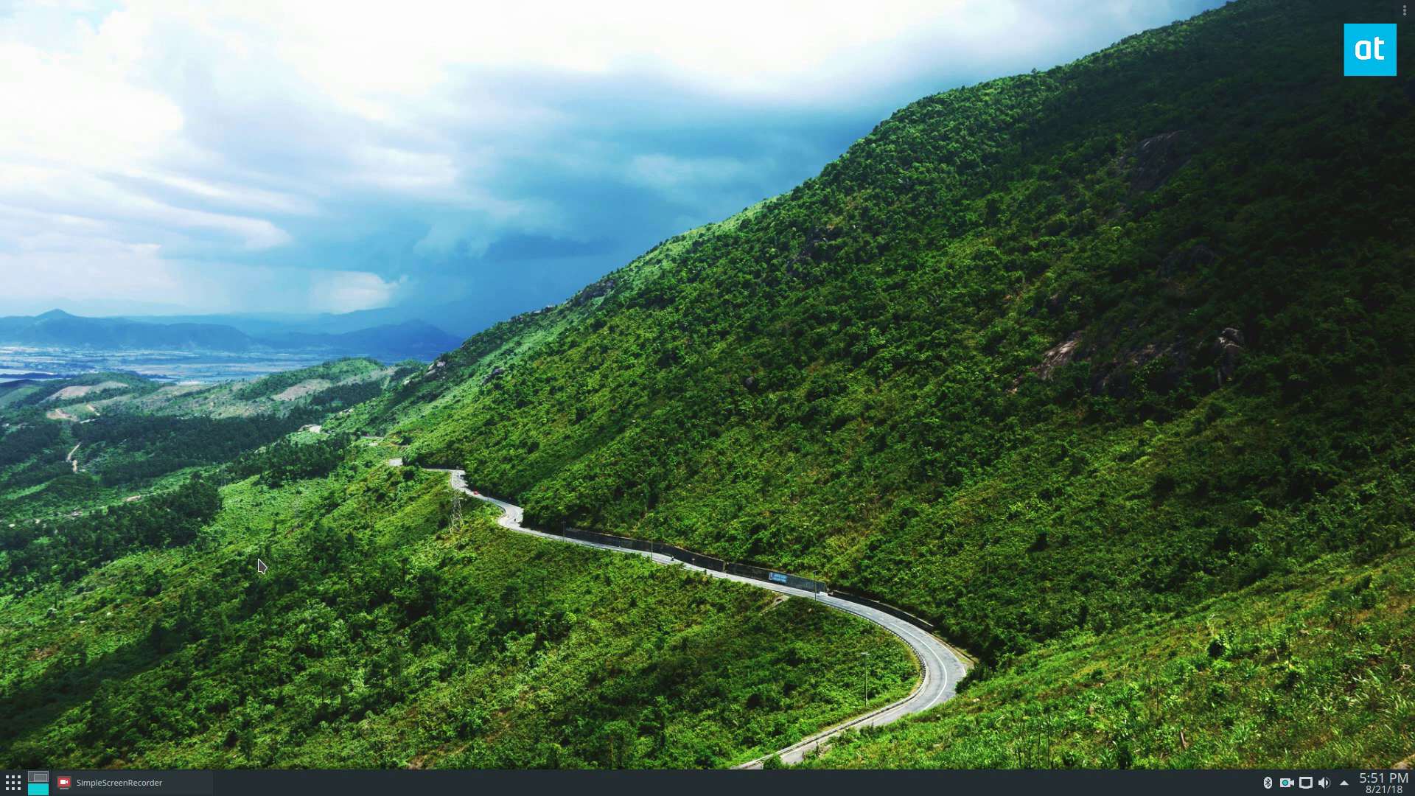
Open the KDE application launcher with the Super key, then dismiss it again
key(super)
key(Escape)
Open Konsole from the launcher and move its window to the screen centre
click(14, 781)
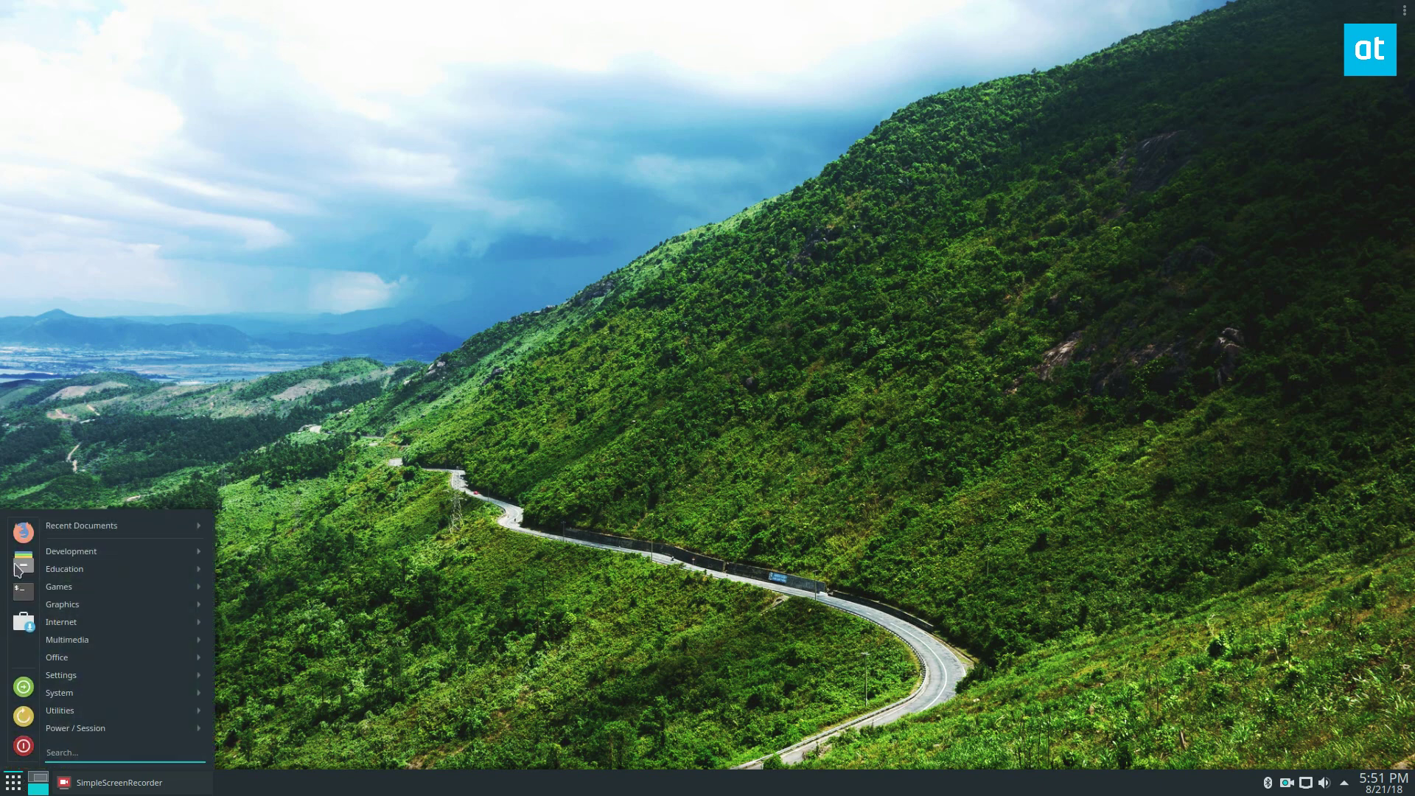
click(23, 588)
mouse_move(317, 15)
mouse_down()
mouse_move(635, 197)
mouse_move(663, 178)
mouse_move(796, 190)
mouse_up()
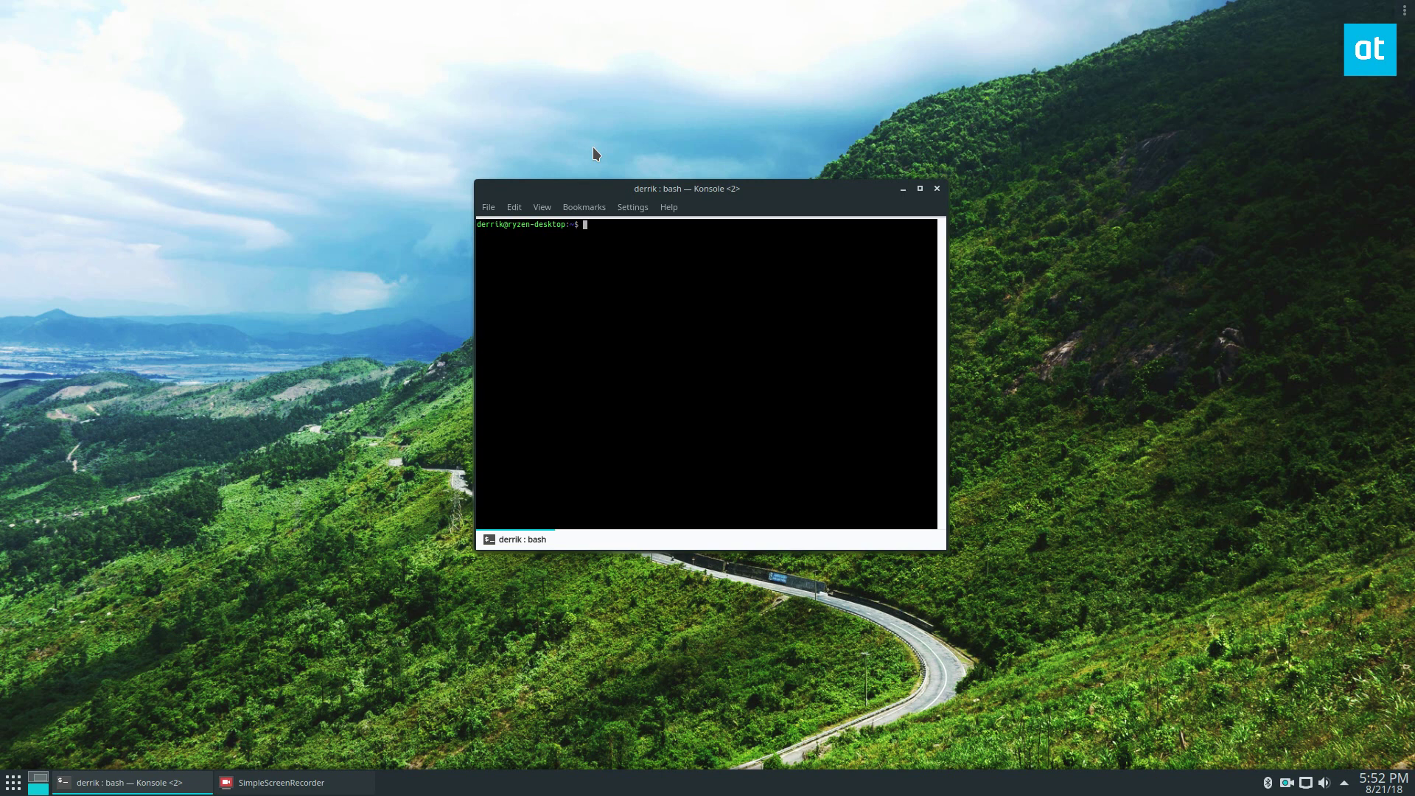
Run 'sudo apt install clementine -y' and confirm with the sudo password
text(sudo apt install c)
text(lementin)
key(BackSpace)
key(BackSpace)
key(BackSpace)
text(tine -y)
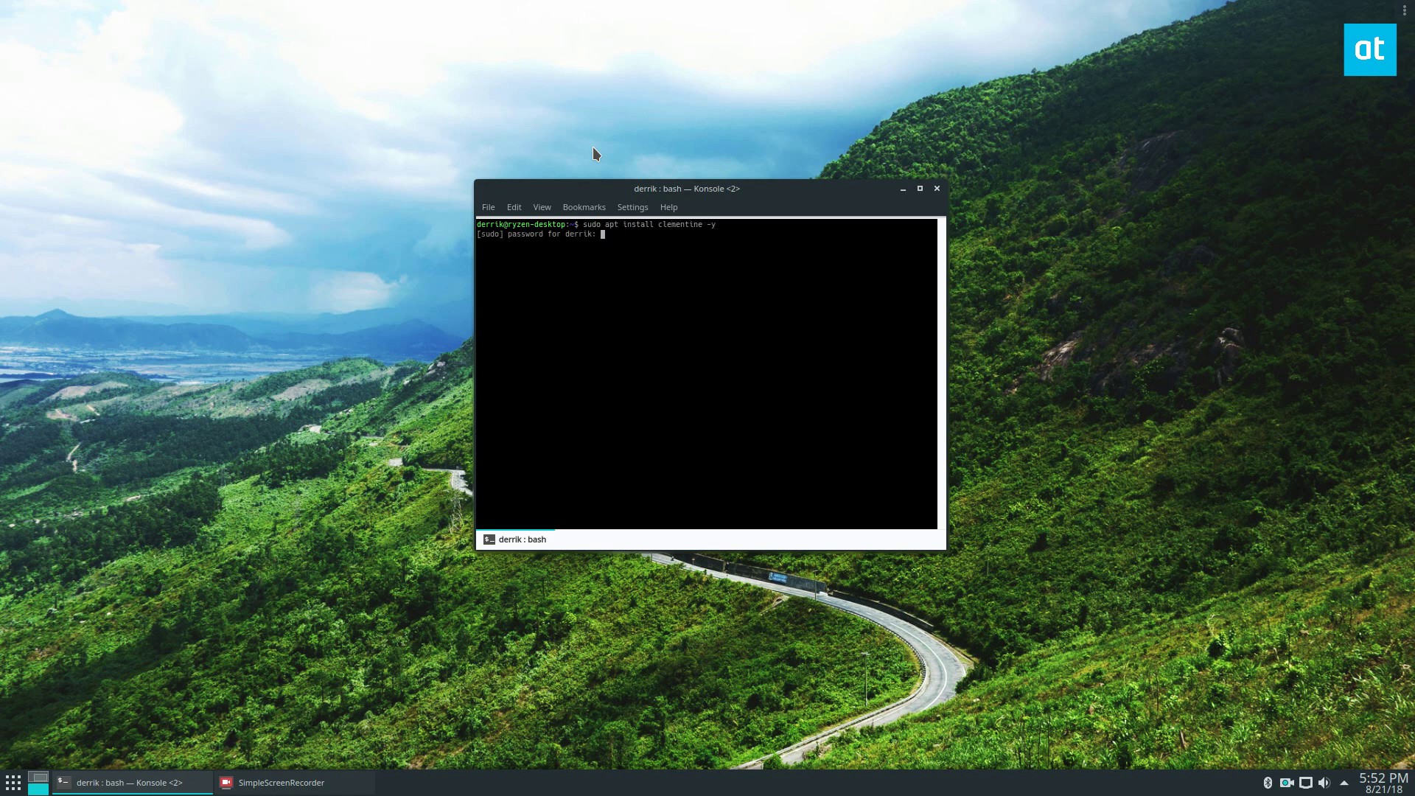
key(Return)
key(Return)
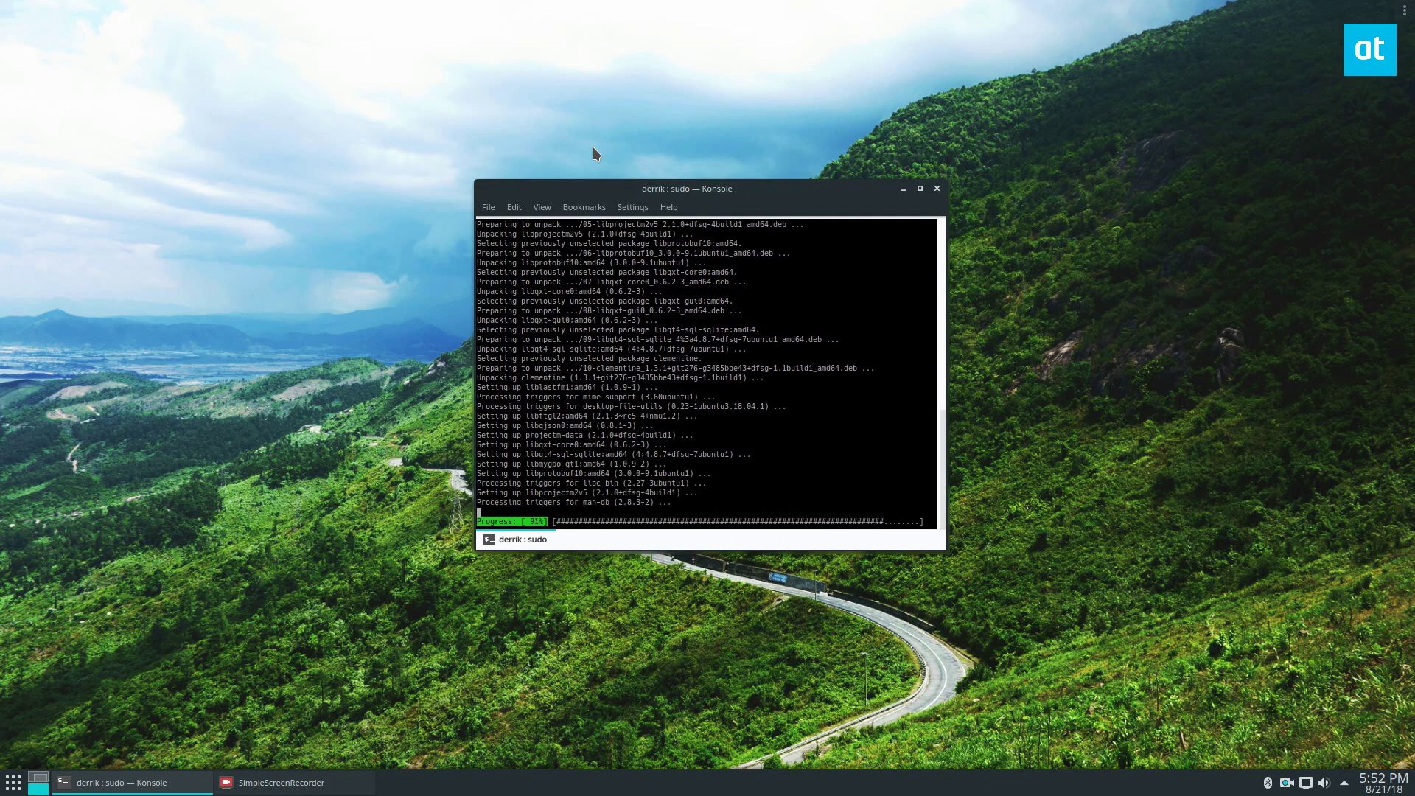
Launch Clementine from a launcher search, minimize Konsole and maximize Clementine
key(super)
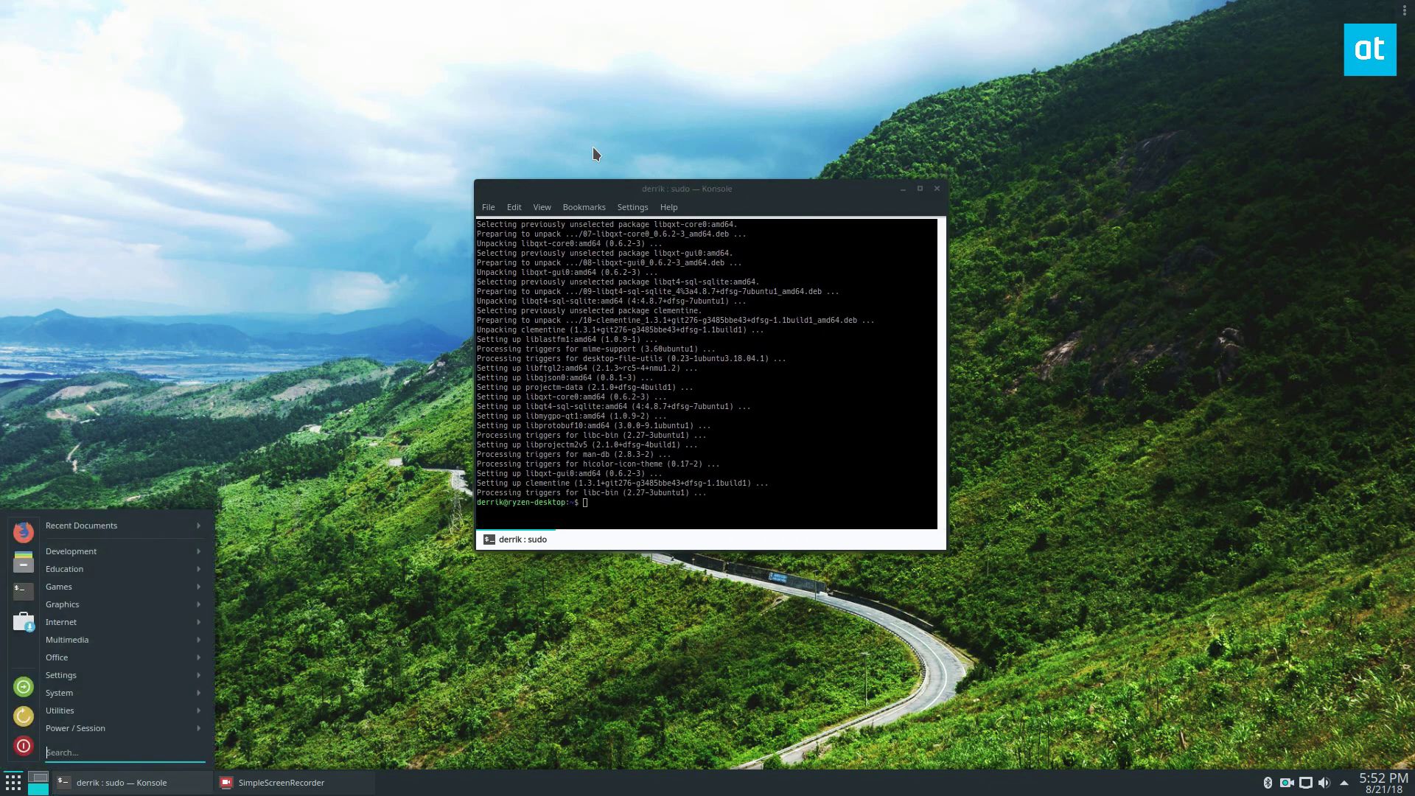
text(cleme)
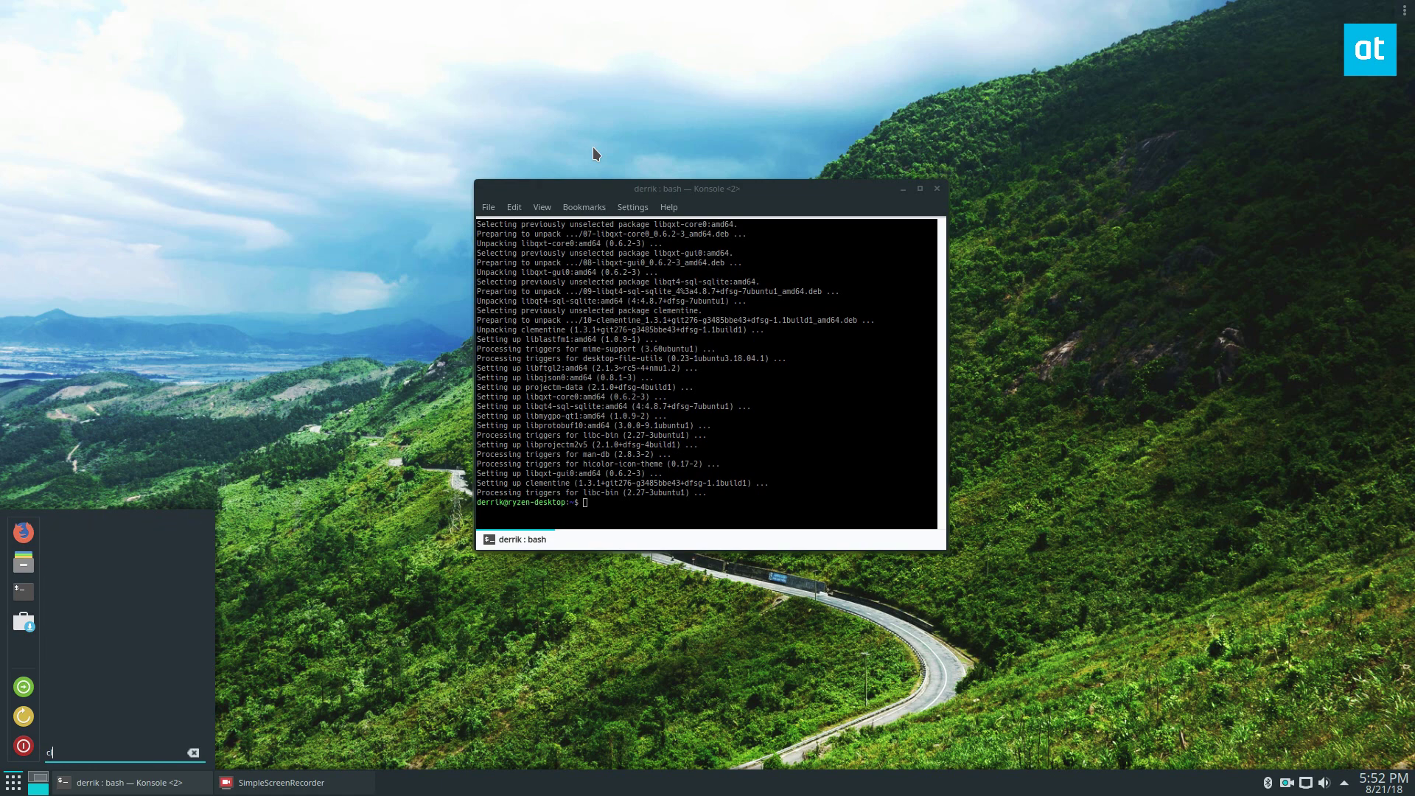
key(Return)
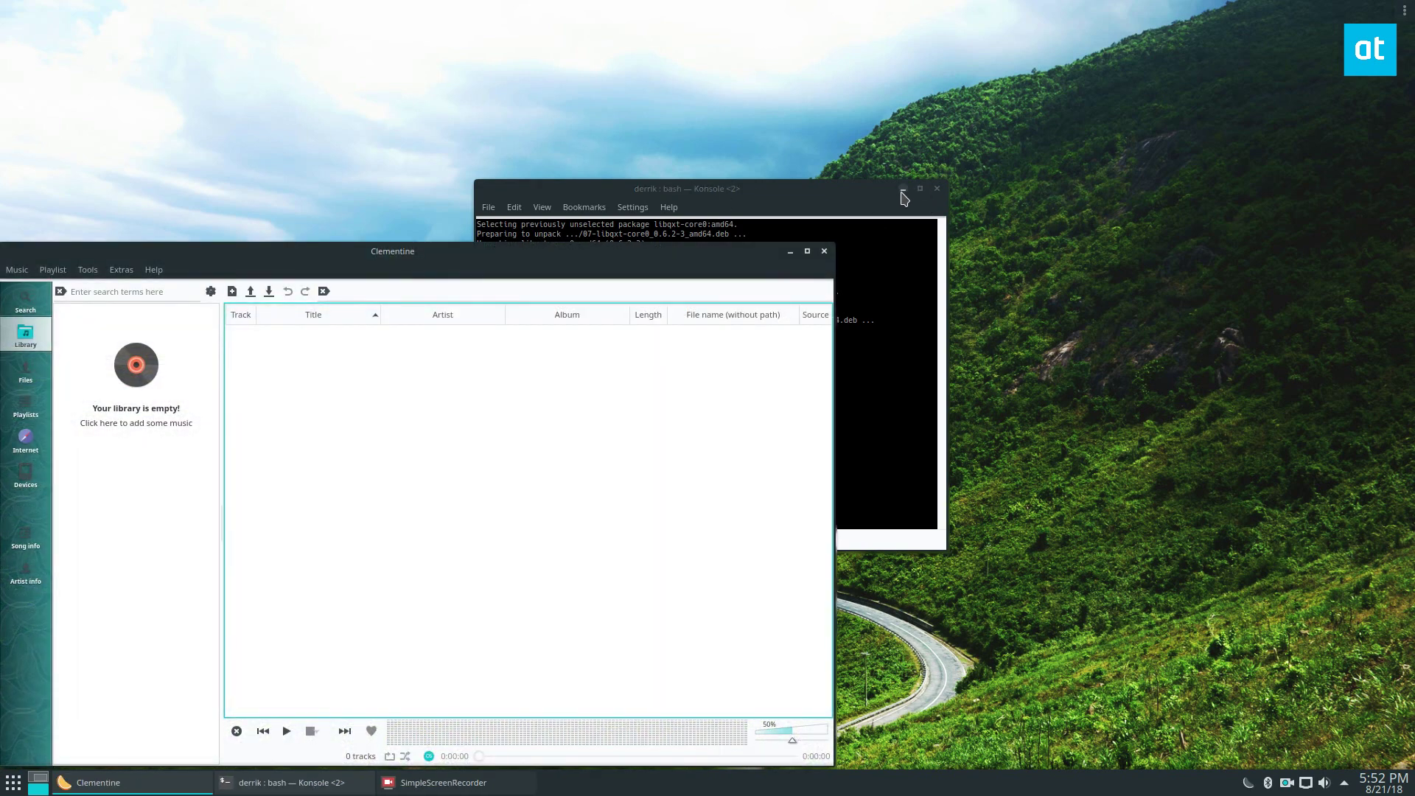
click(903, 189)
click(806, 251)
Activate Spotify in the Internet services list and accept downloading its plugin
click(25, 210)
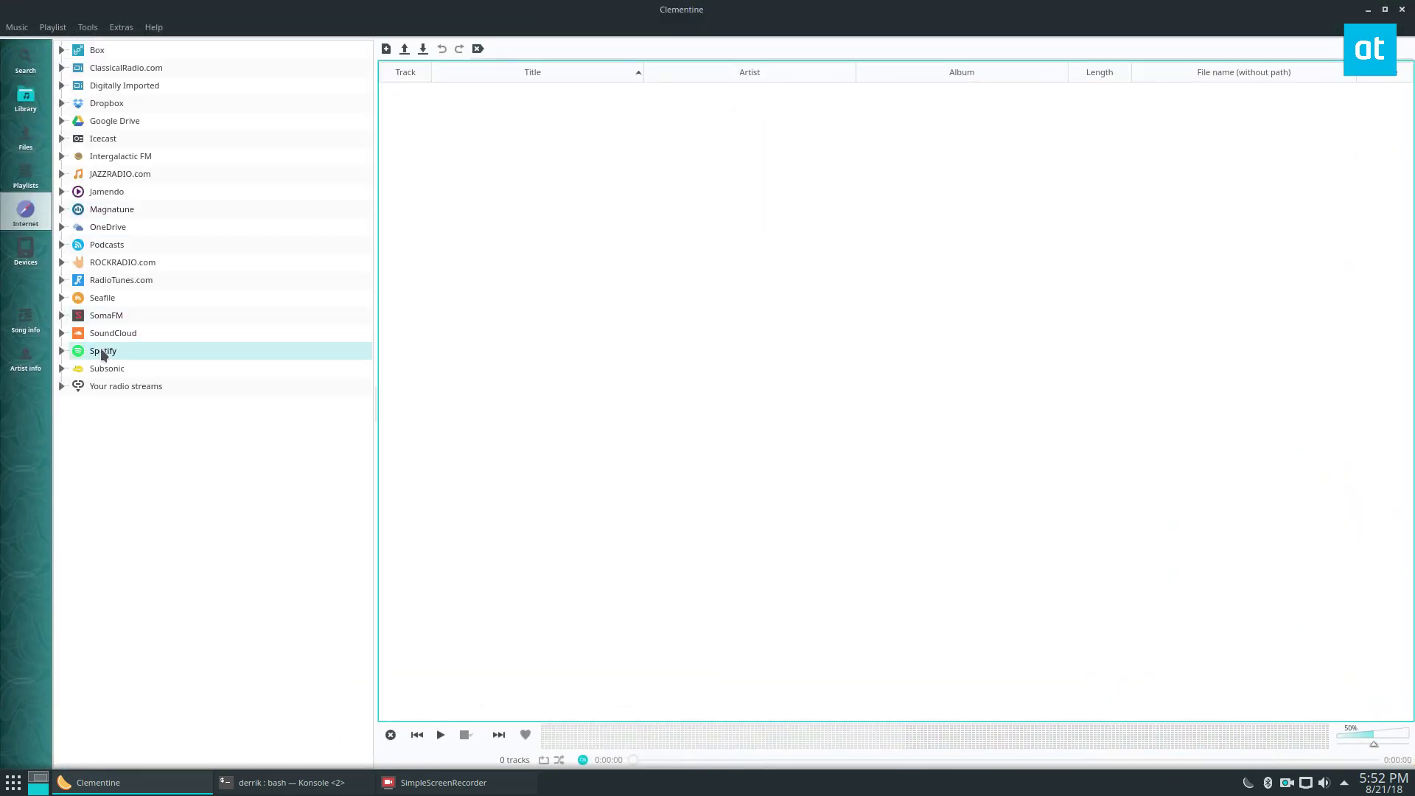
double_click(124, 352)
click(681, 408)
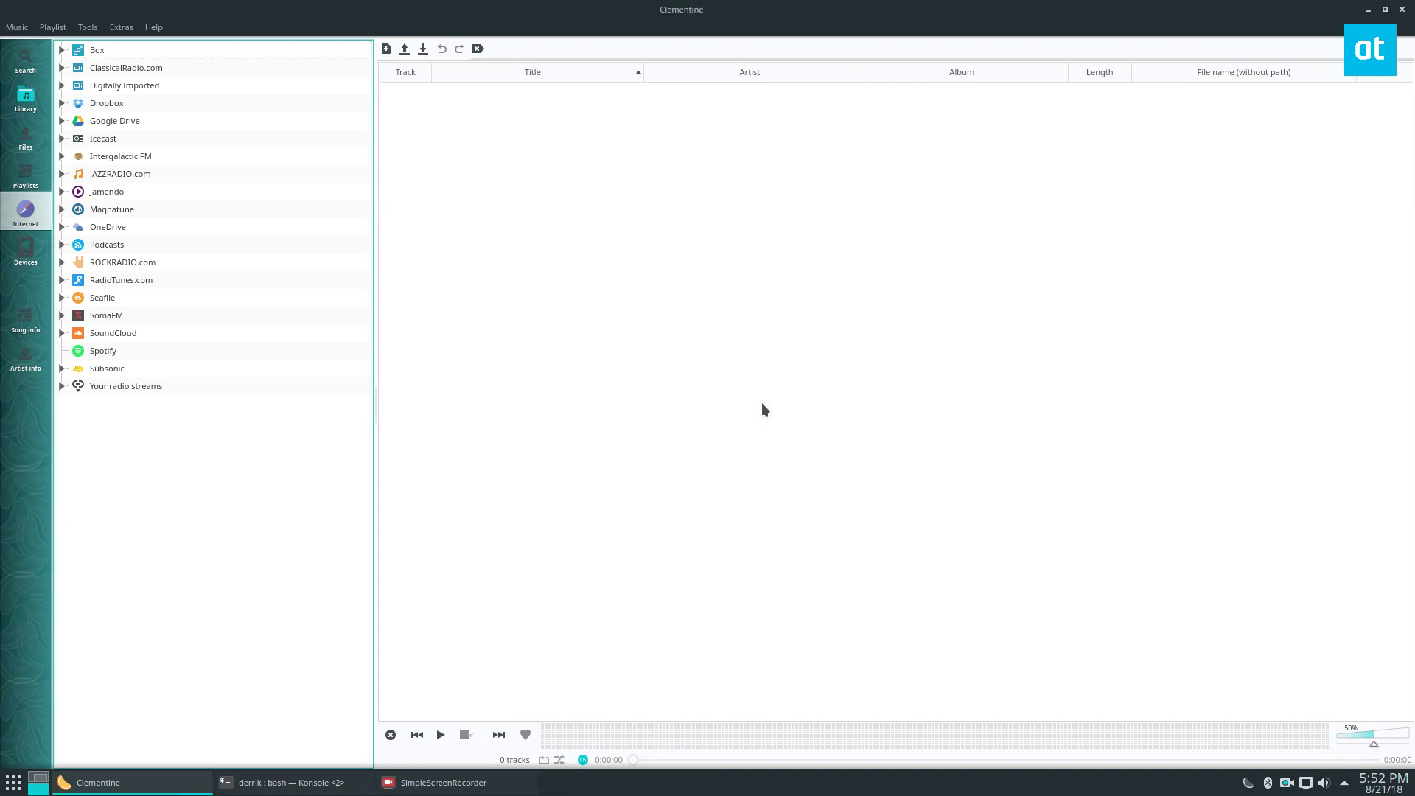
Open Configure Spotify from the service's menu and apply the account sign-in
click(124, 351)
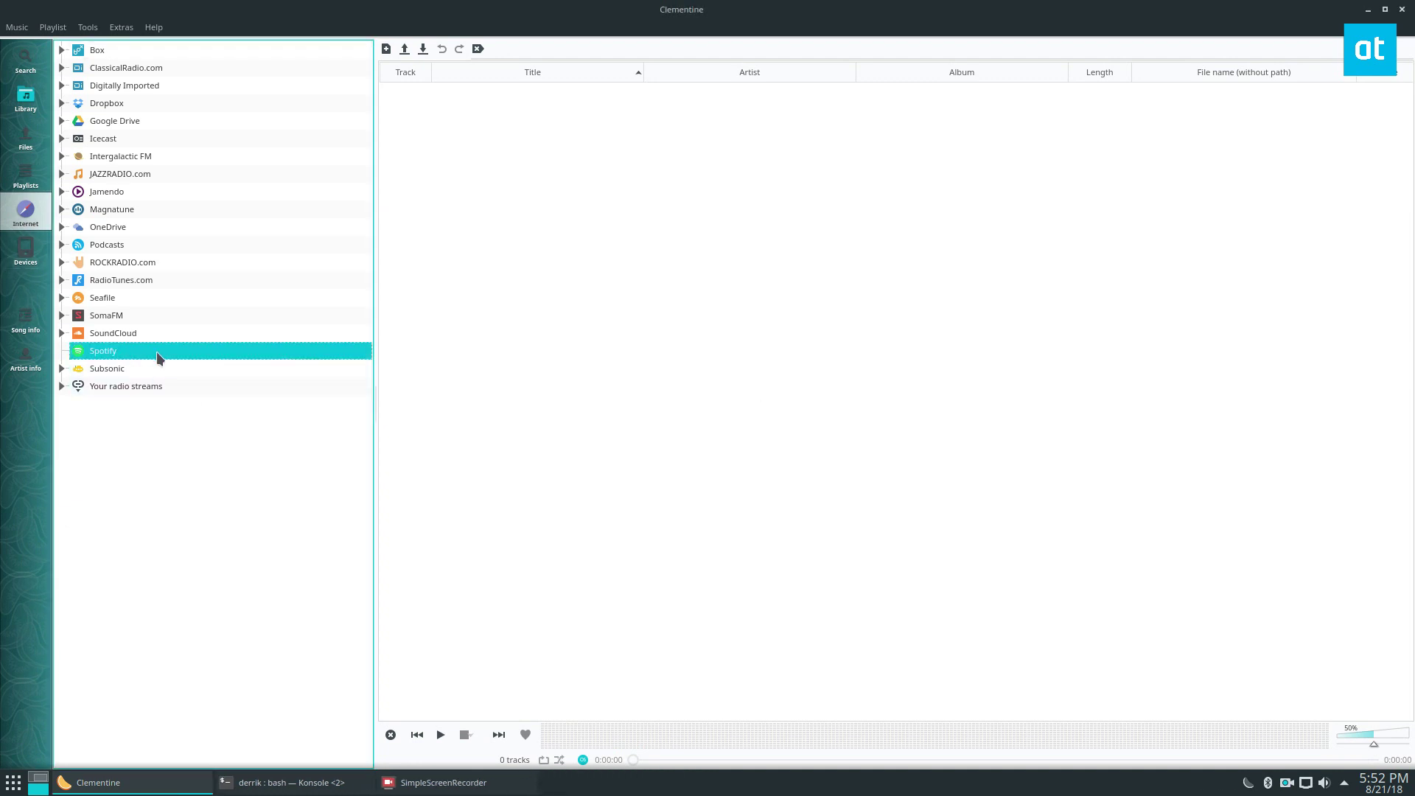
right_click(157, 357)
click(206, 367)
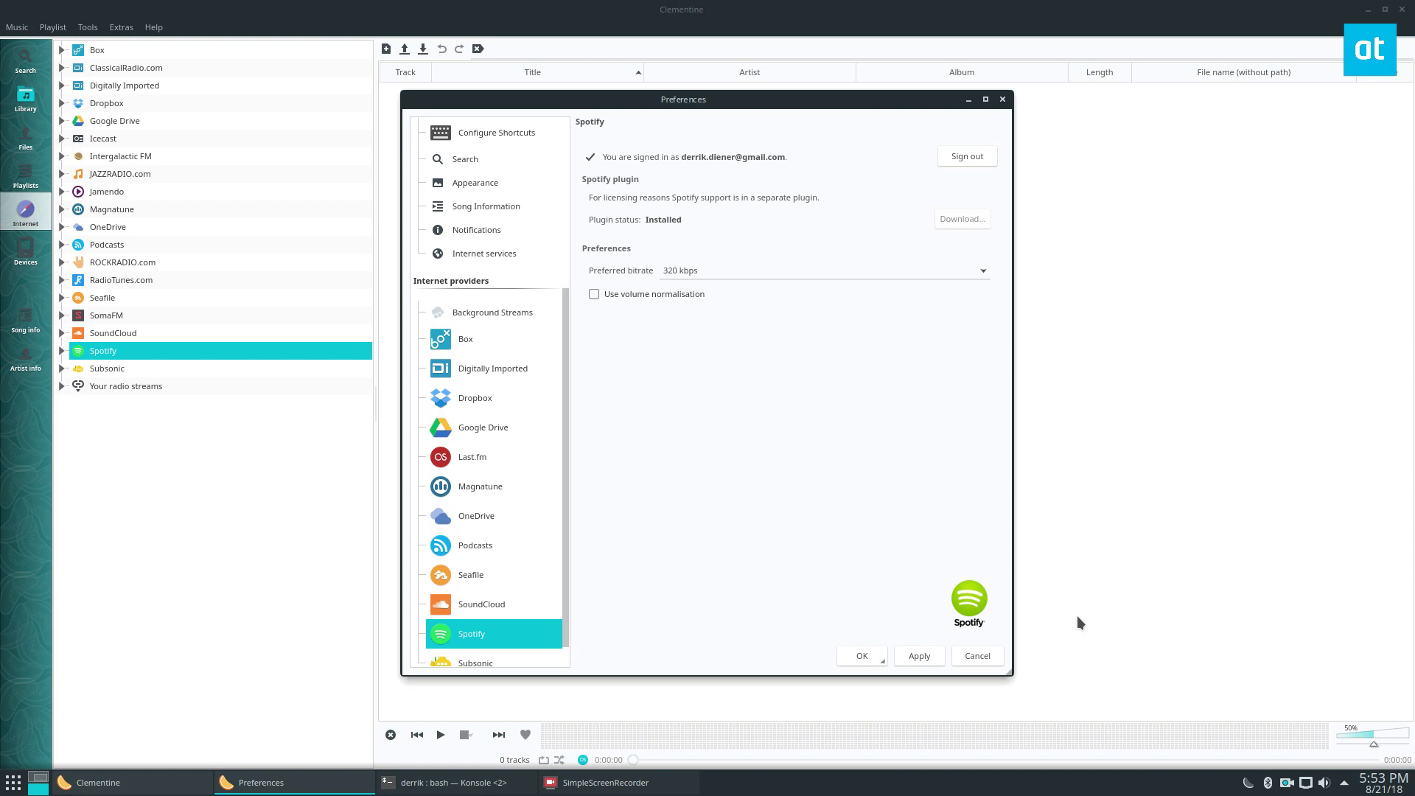
click(904, 662)
Set the preferred bitrate to 320 kbps with volume normalisation left off
click(638, 293)
click(752, 271)
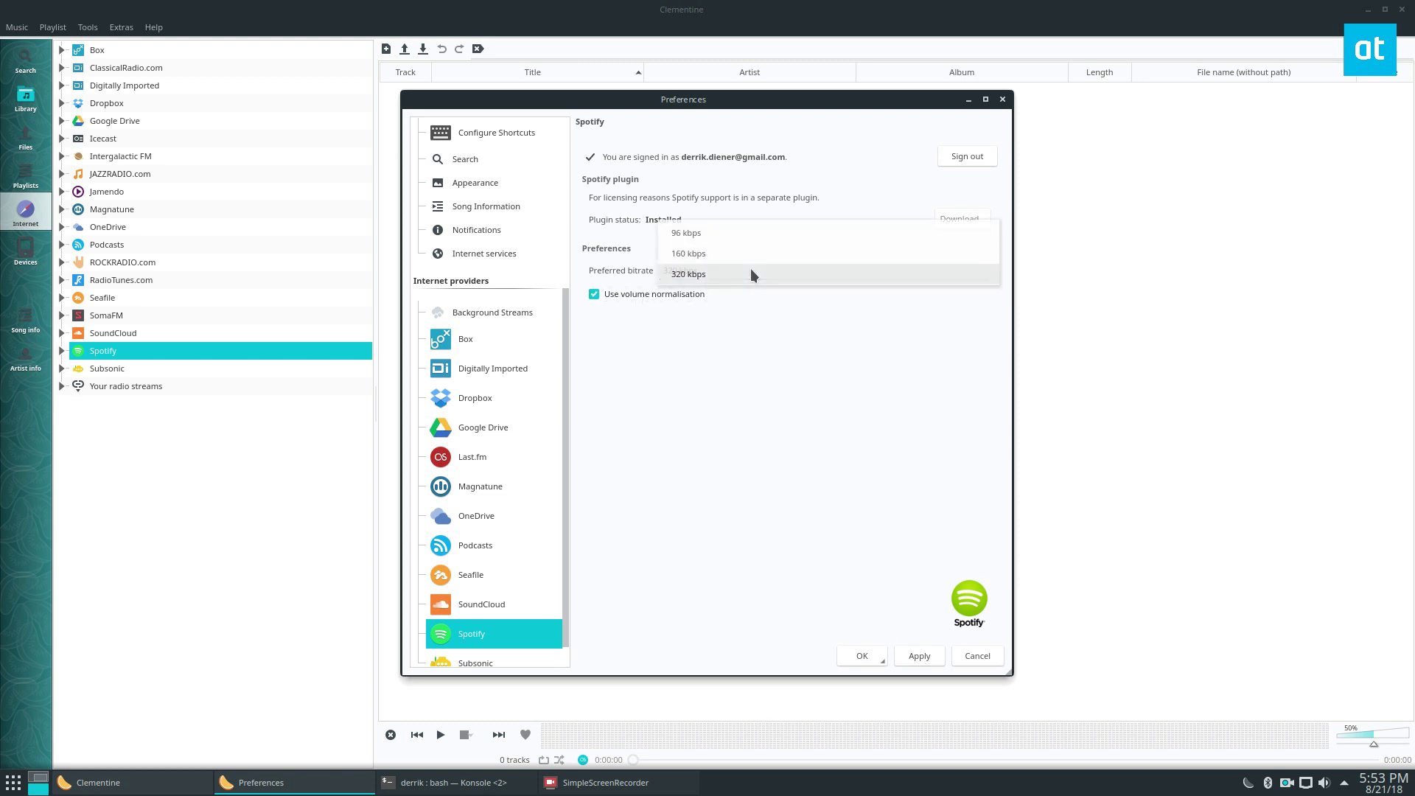
click(632, 320)
click(616, 293)
Close the Spotify settings with OK and expand Spotify to its Search results entry
click(854, 656)
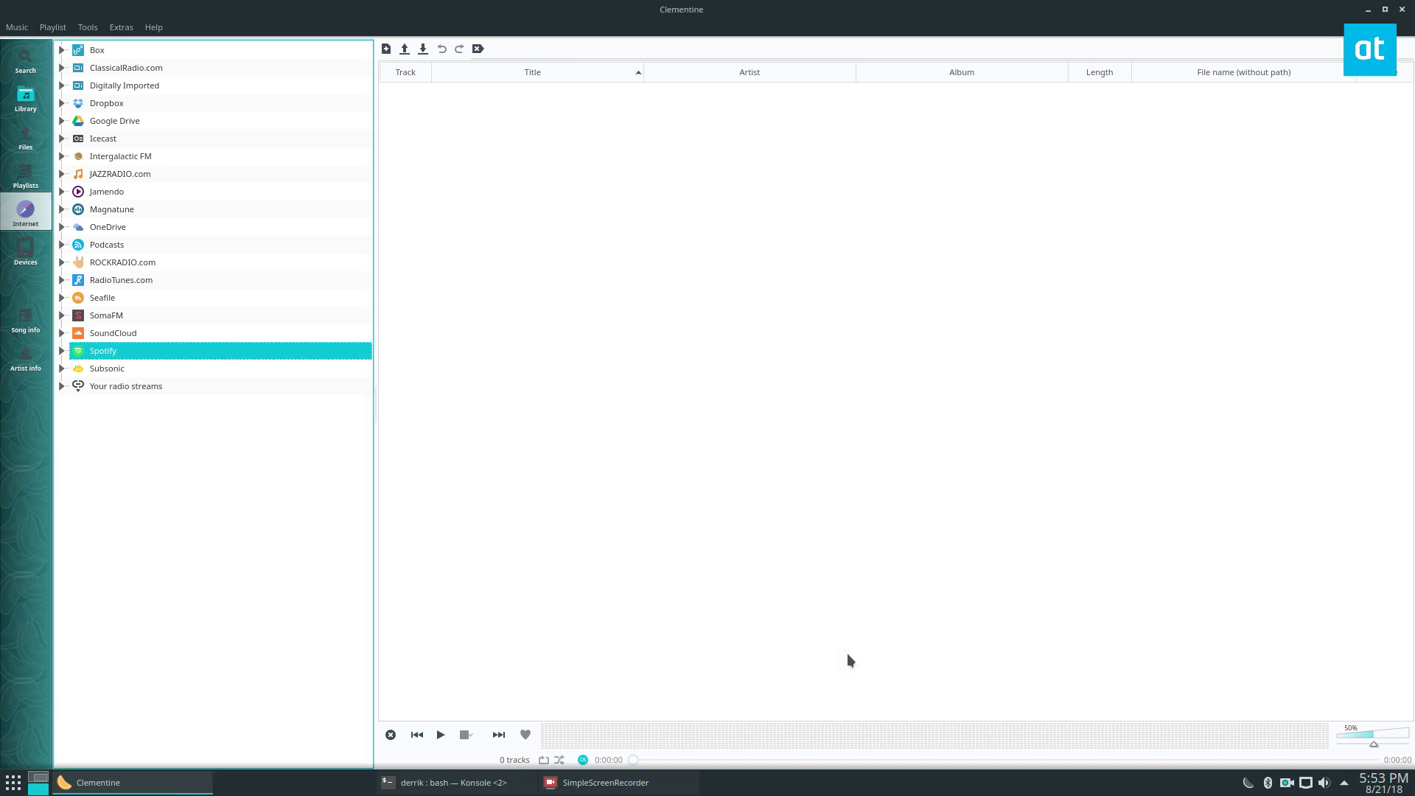
right_click(106, 351)
click(62, 351)
click(140, 390)
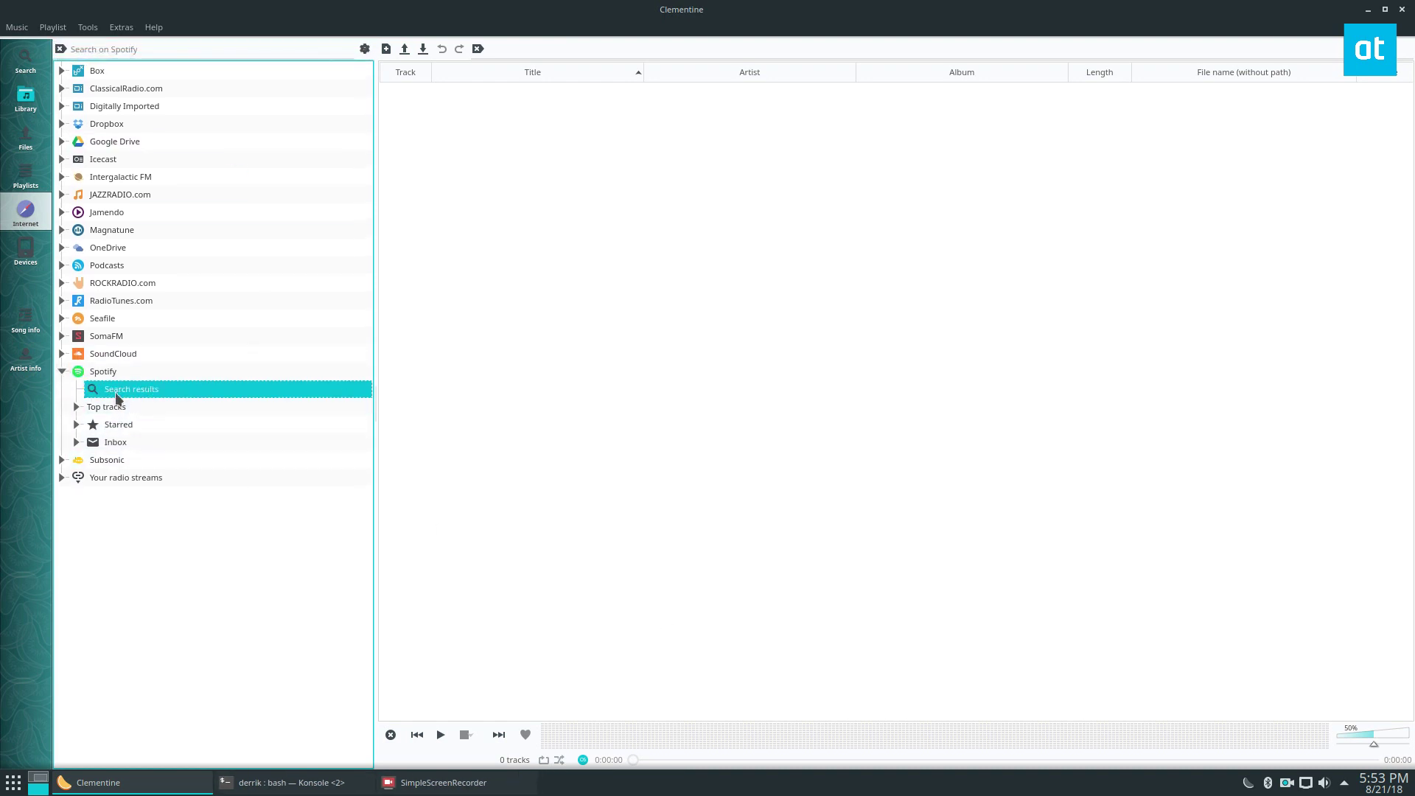
Run a trial Spotify search and view the Search results options
click(157, 50)
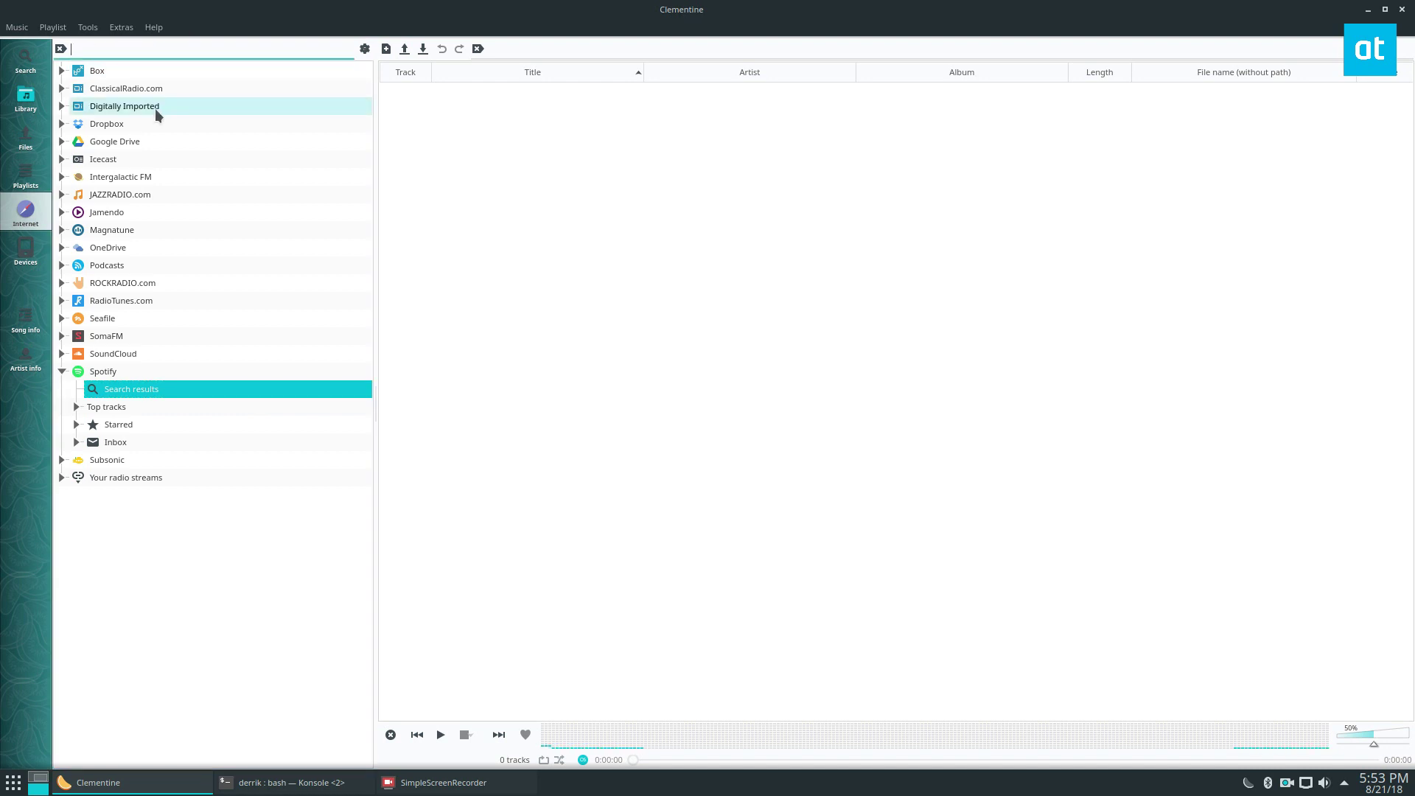
text(dan kroll)
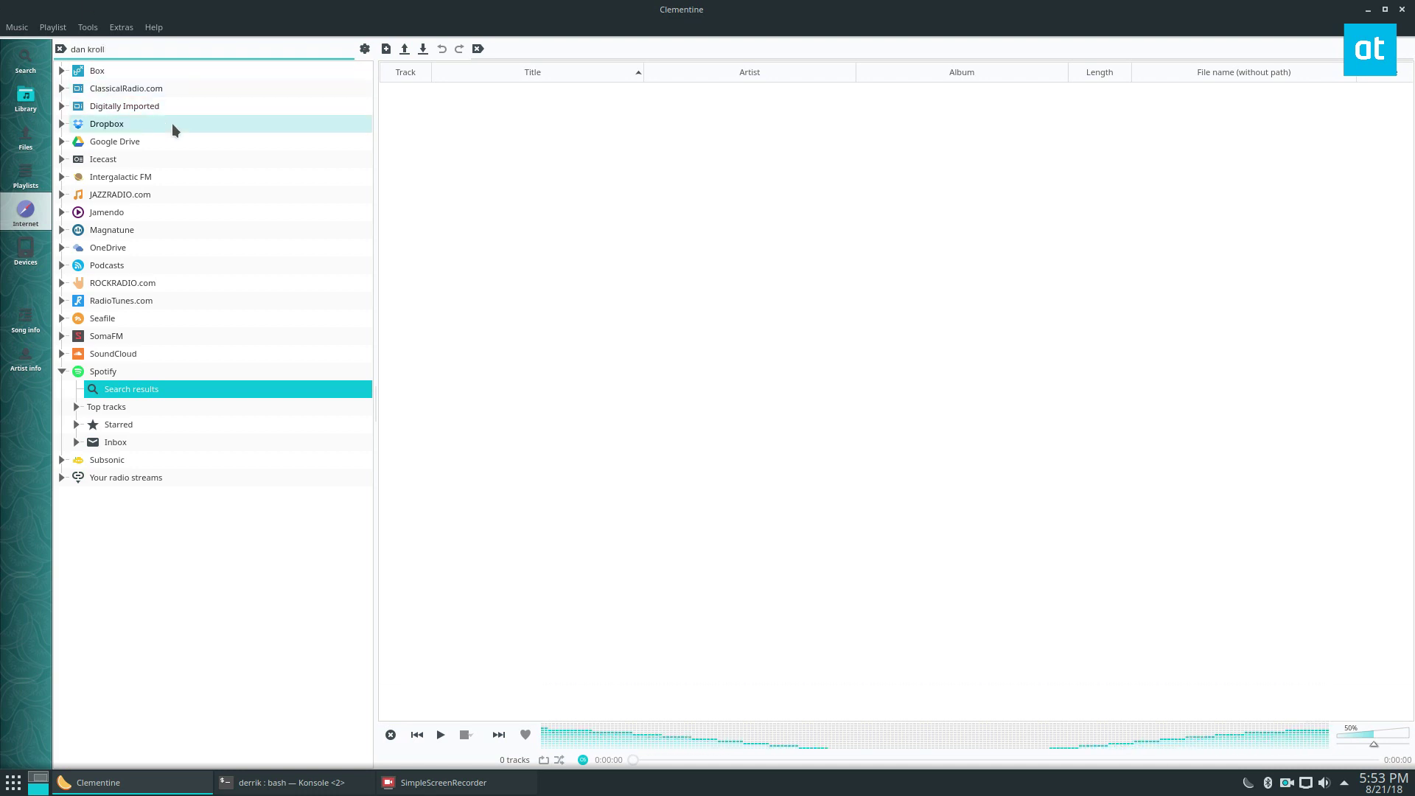
click(123, 390)
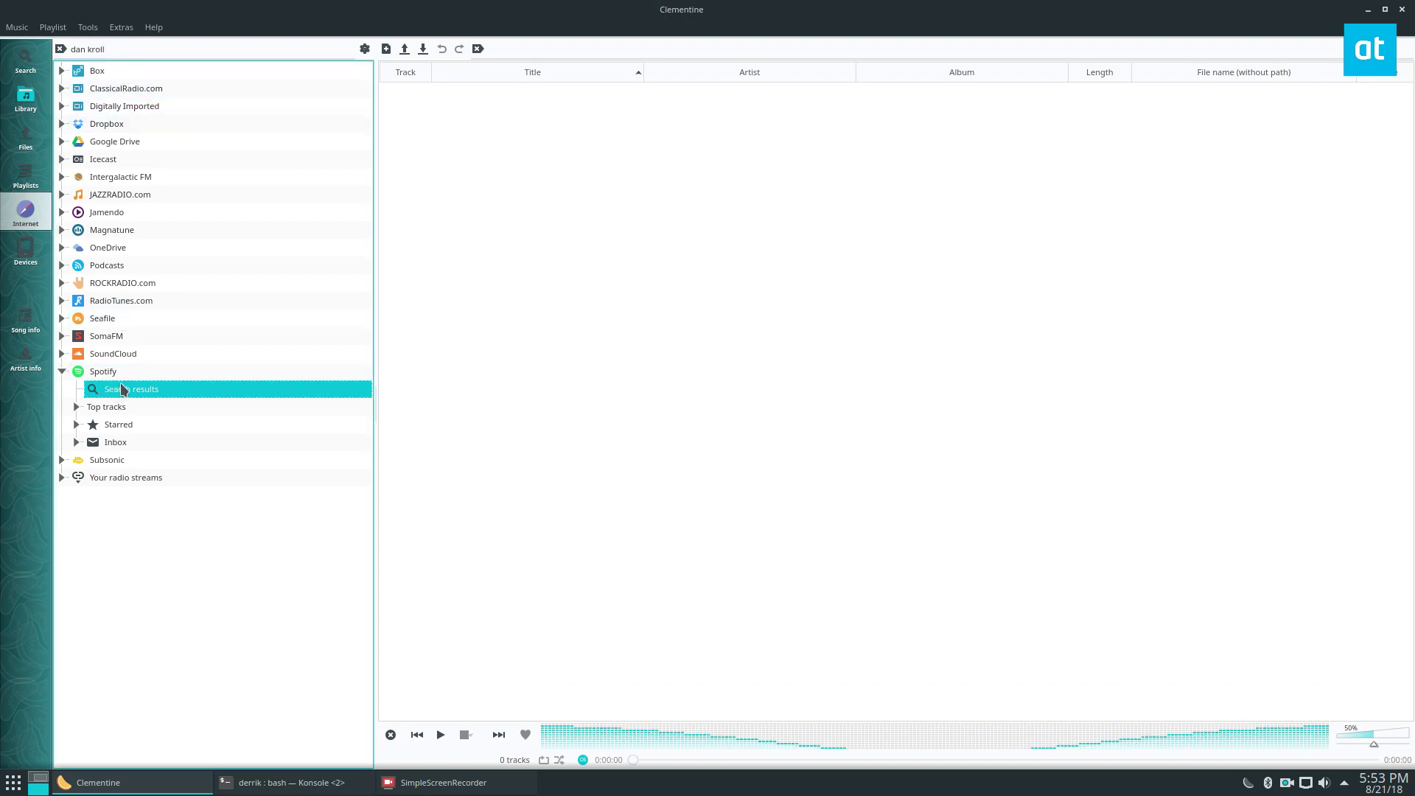
right_click(133, 391)
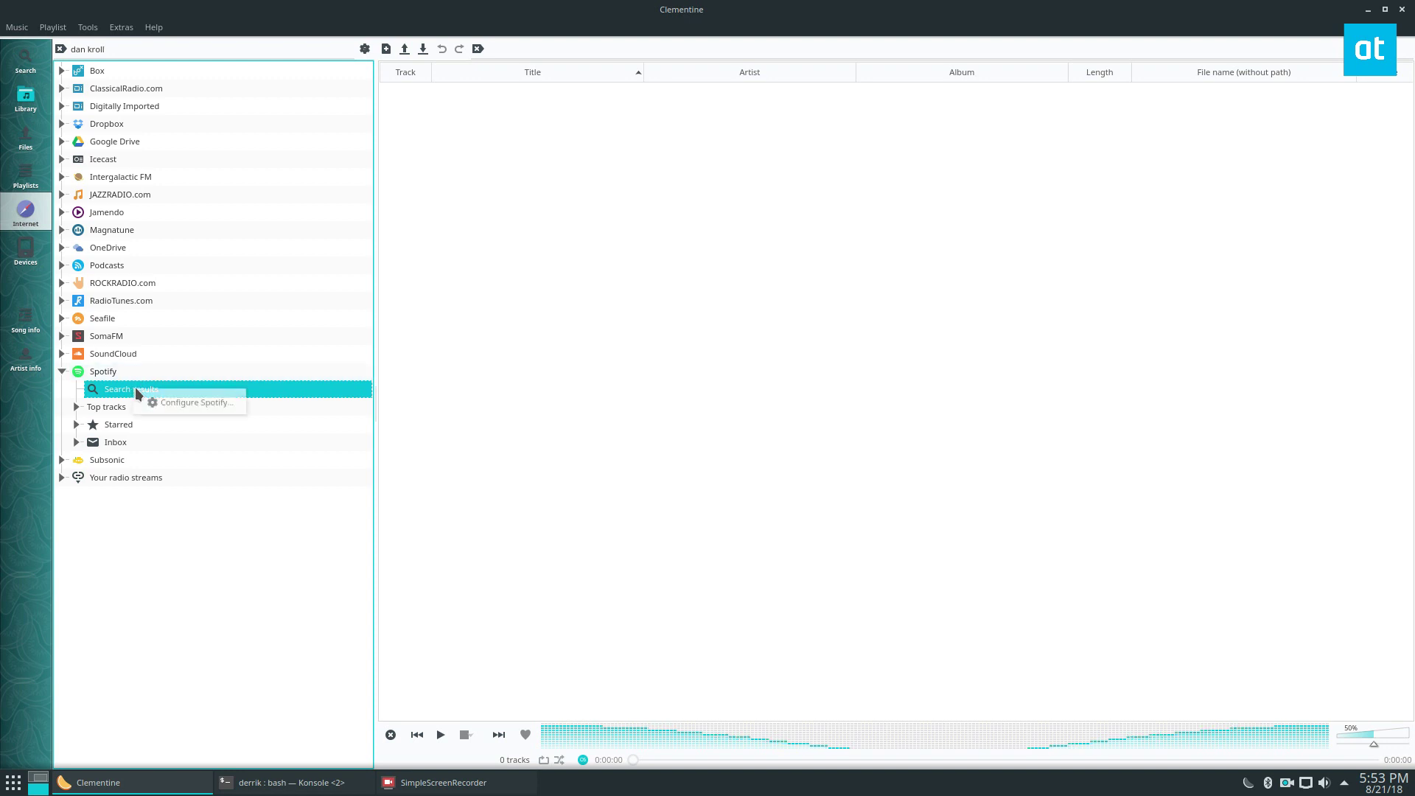
click(115, 50)
click(115, 51)
Edit the trial query and then clear the Spotify search field
key(BackSpace)
key(BackSpace)
key(BackSpace)
text(c)
key(BackSpace)
key(BackSpace)
key(BackSpace)
text(krol)
key(BackSpace)
key(BackSpace)
key(BackSpace)
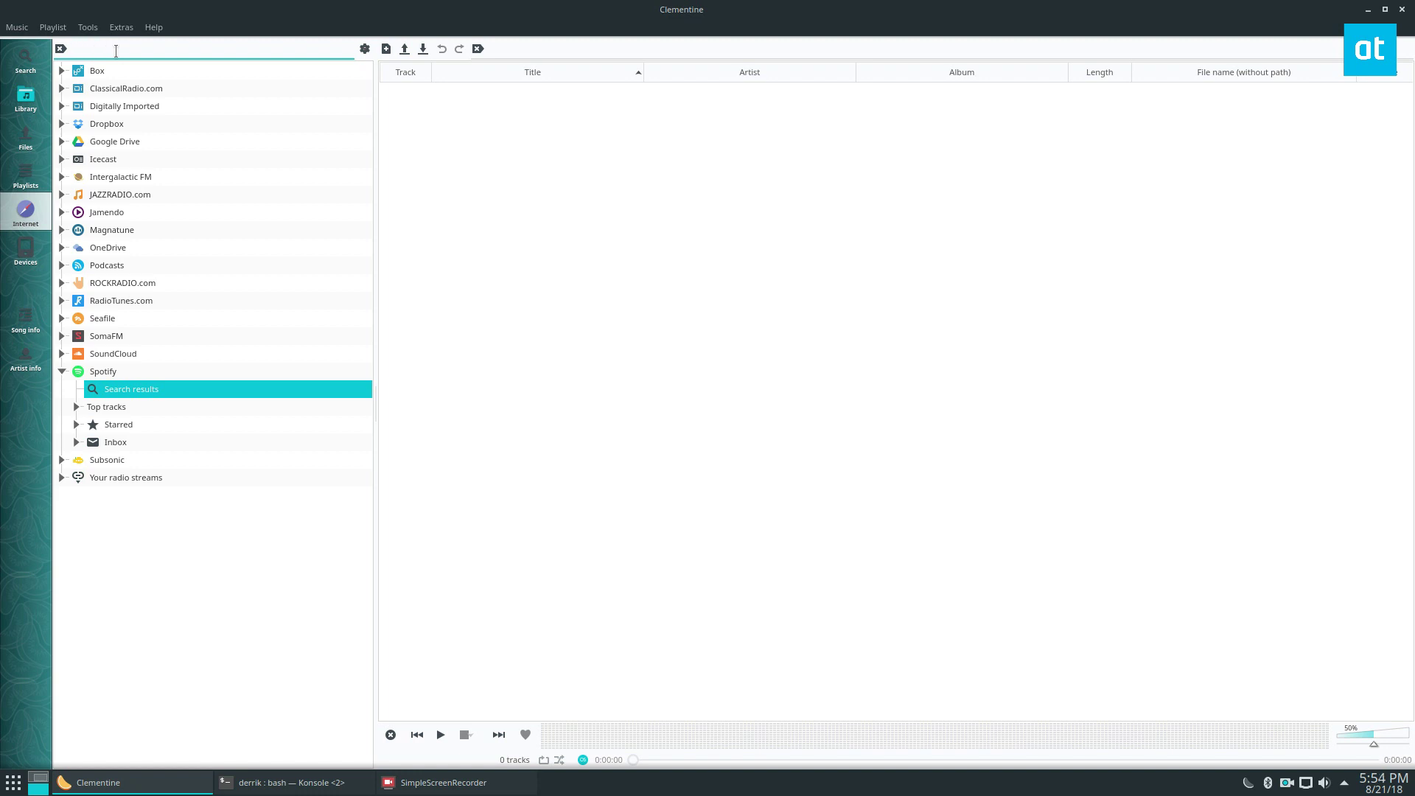
Search Spotify for 'metallica' and add the track 'One' to the playlist to play it
text(metallica)
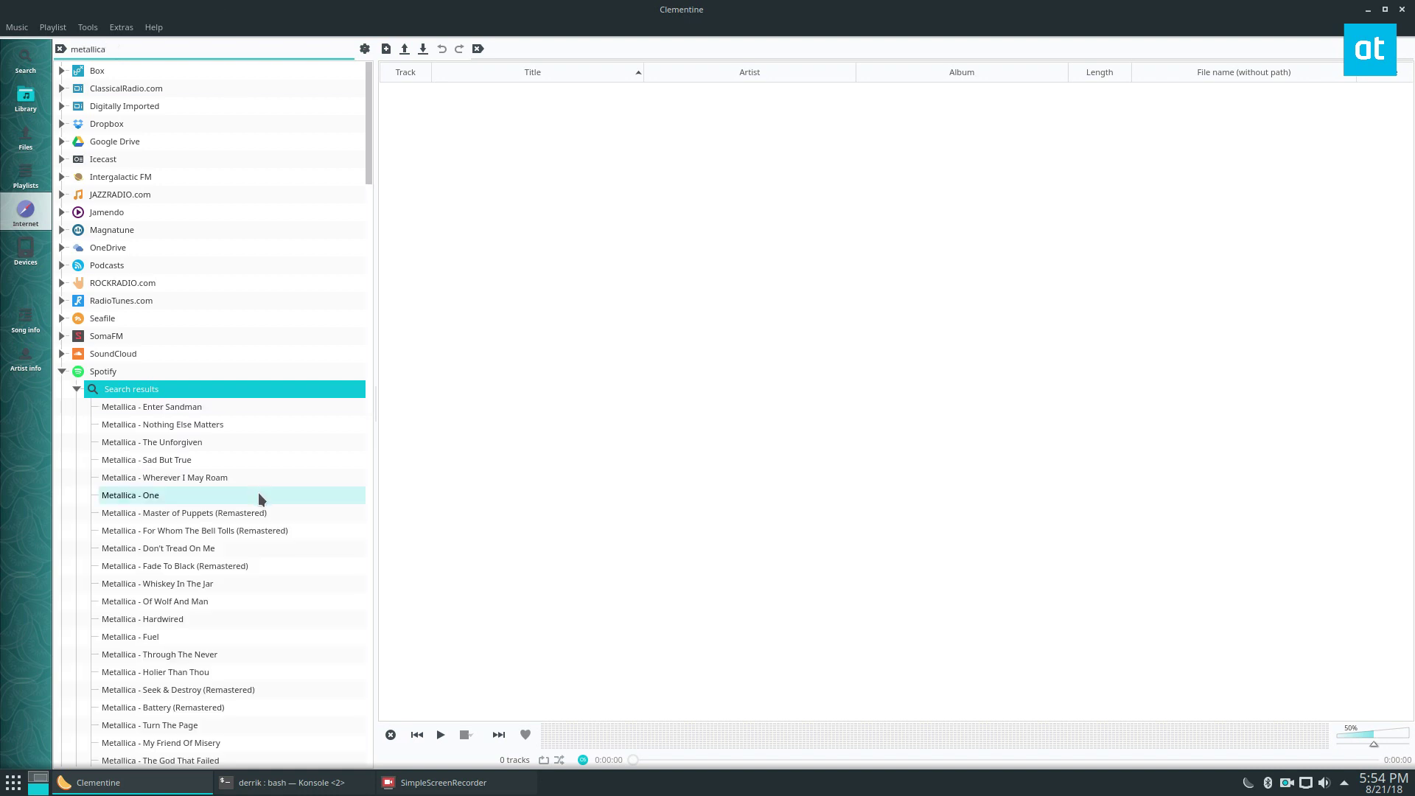
scroll(262, 464, down, 7)
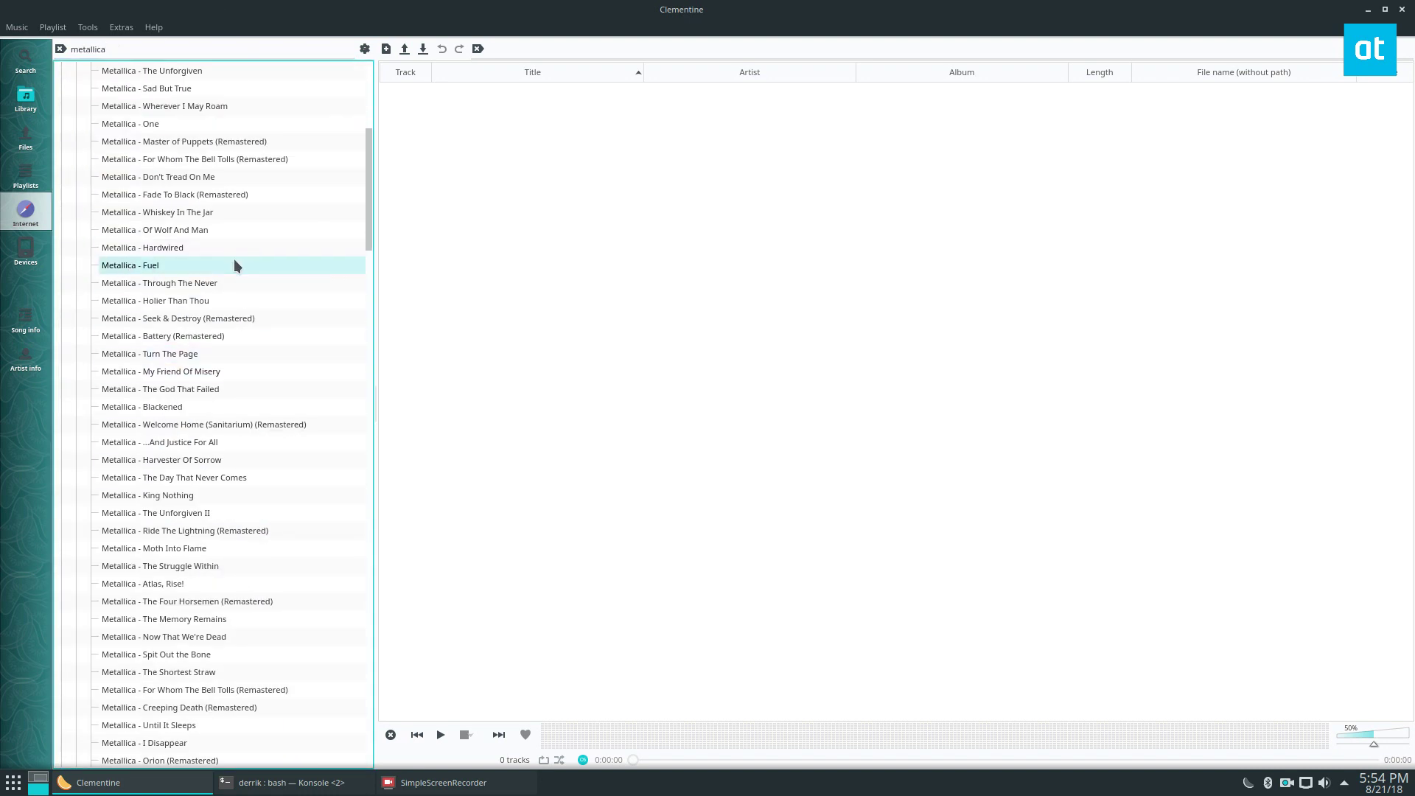
scroll(232, 261, down, 1)
scroll(188, 140, up, 1)
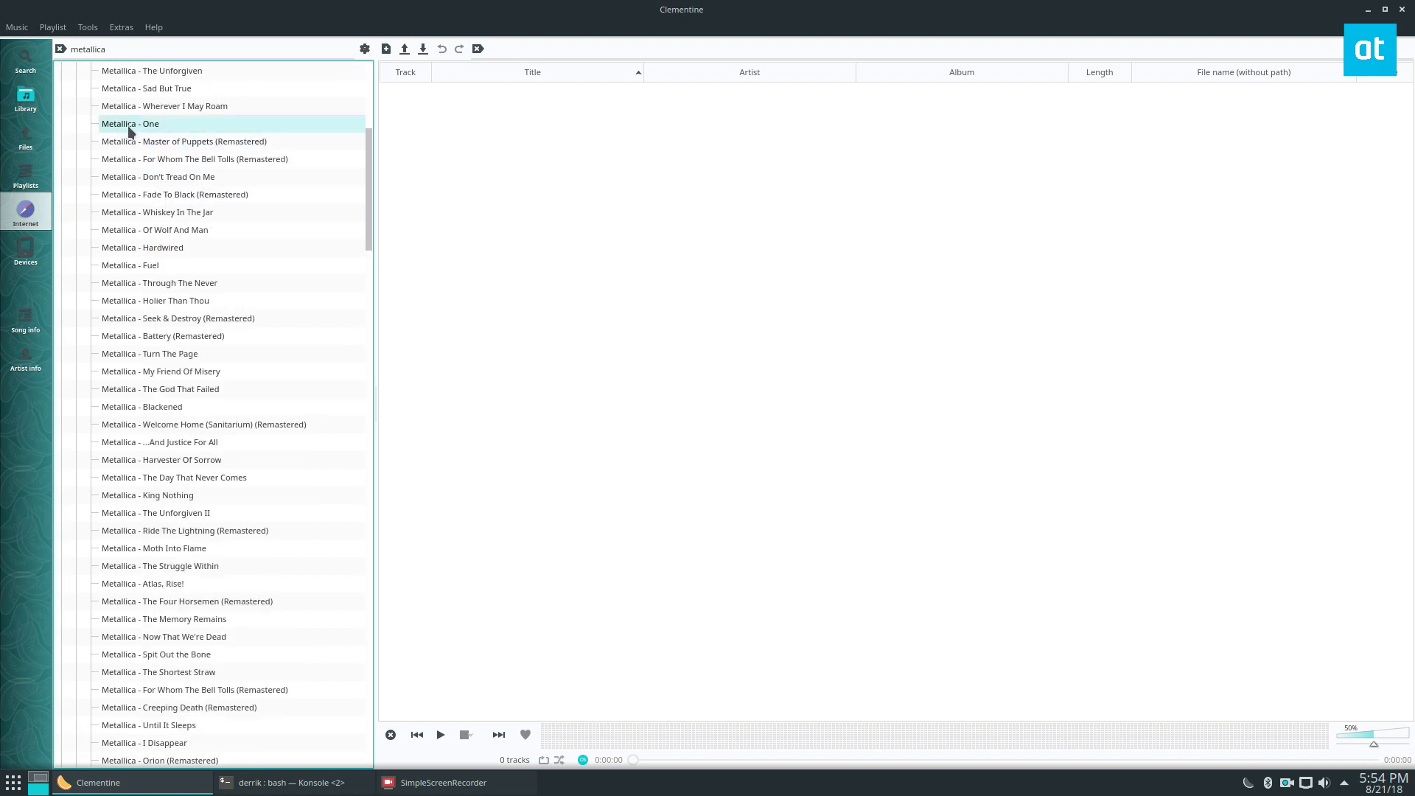
right_click(129, 131)
click(180, 141)
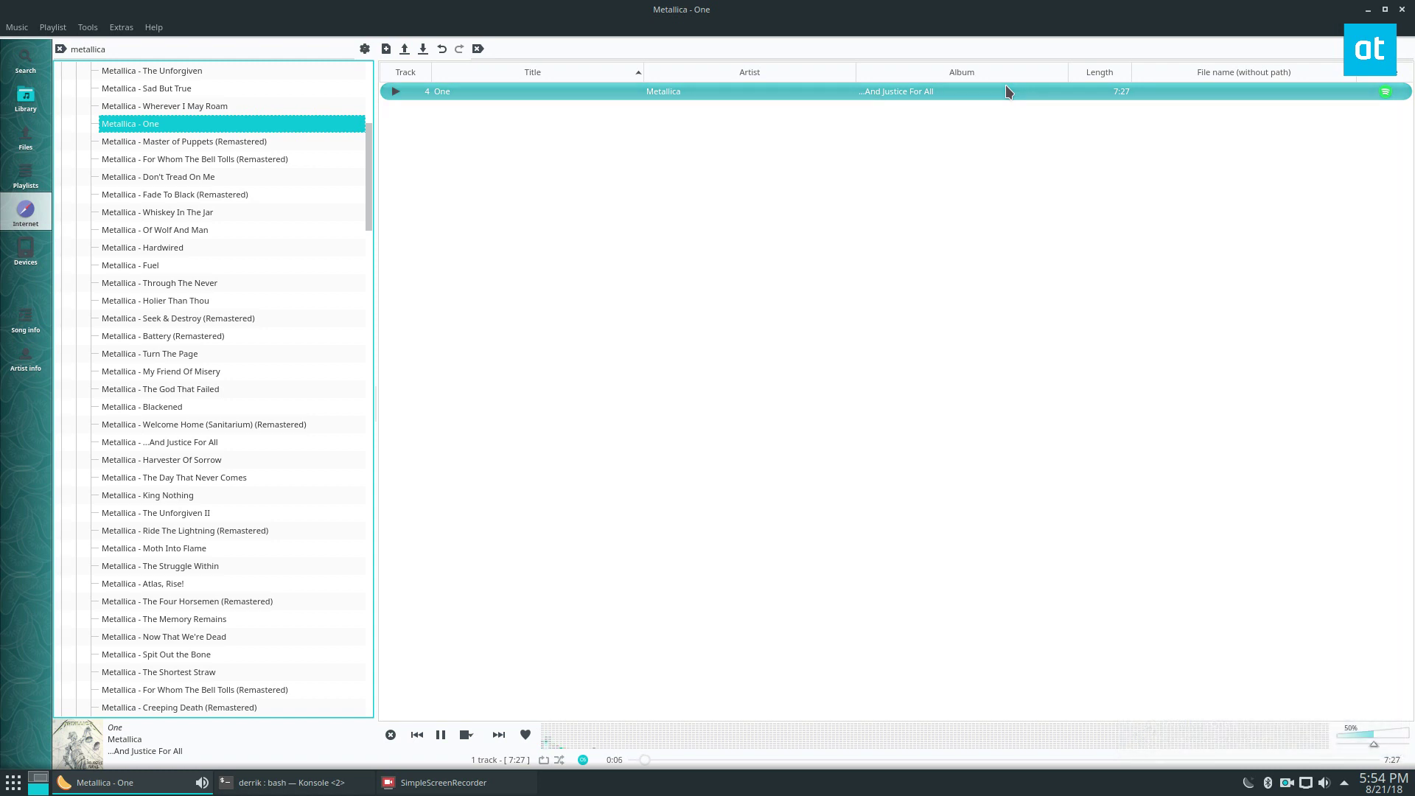
Lower the playback volume from 50% to 35%
scroll(296, 480, down, 6)
click(448, 470)
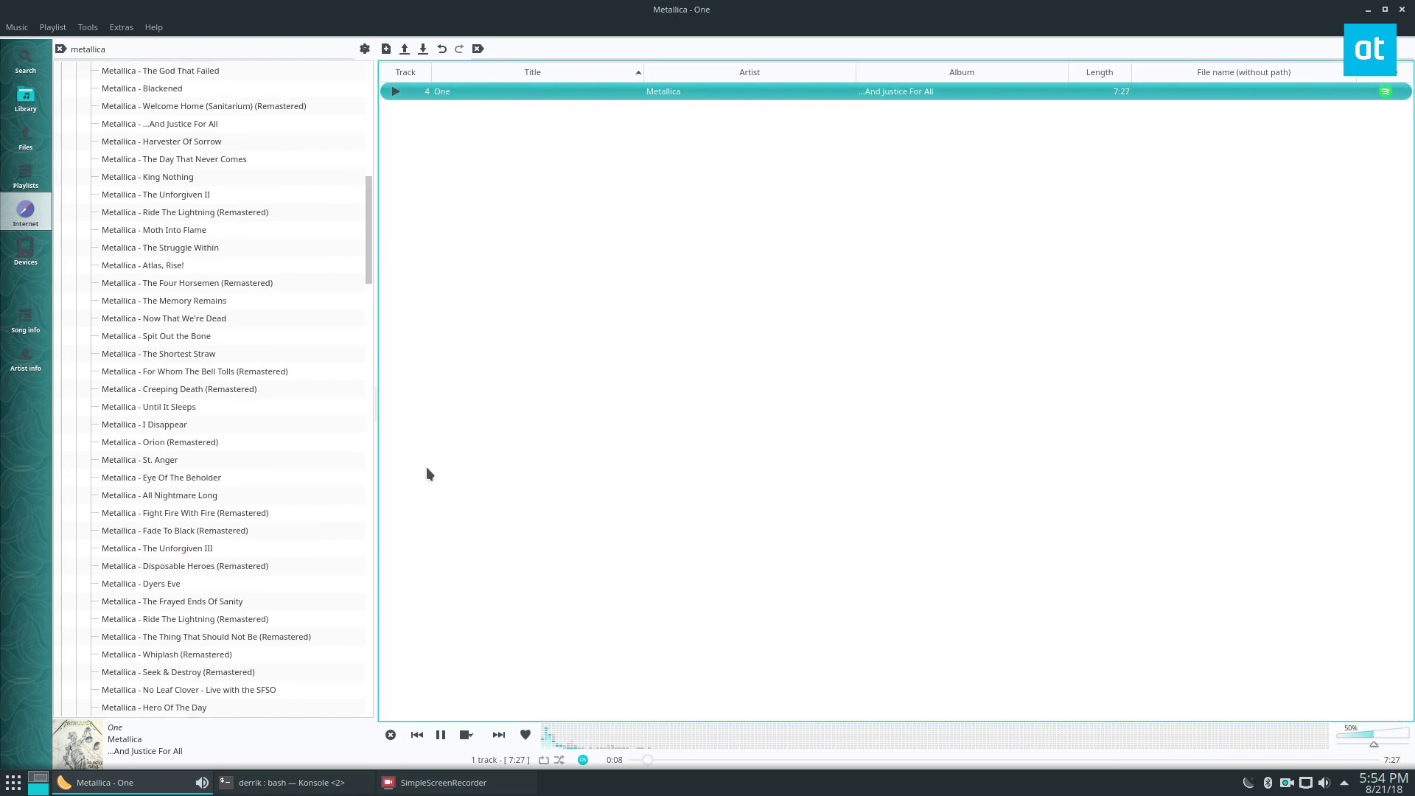
drag(1374, 749, 1363, 748)
Restore Clementine to a smaller window and scroll the volume down from 35% to 7%
key(super+Page_Up)
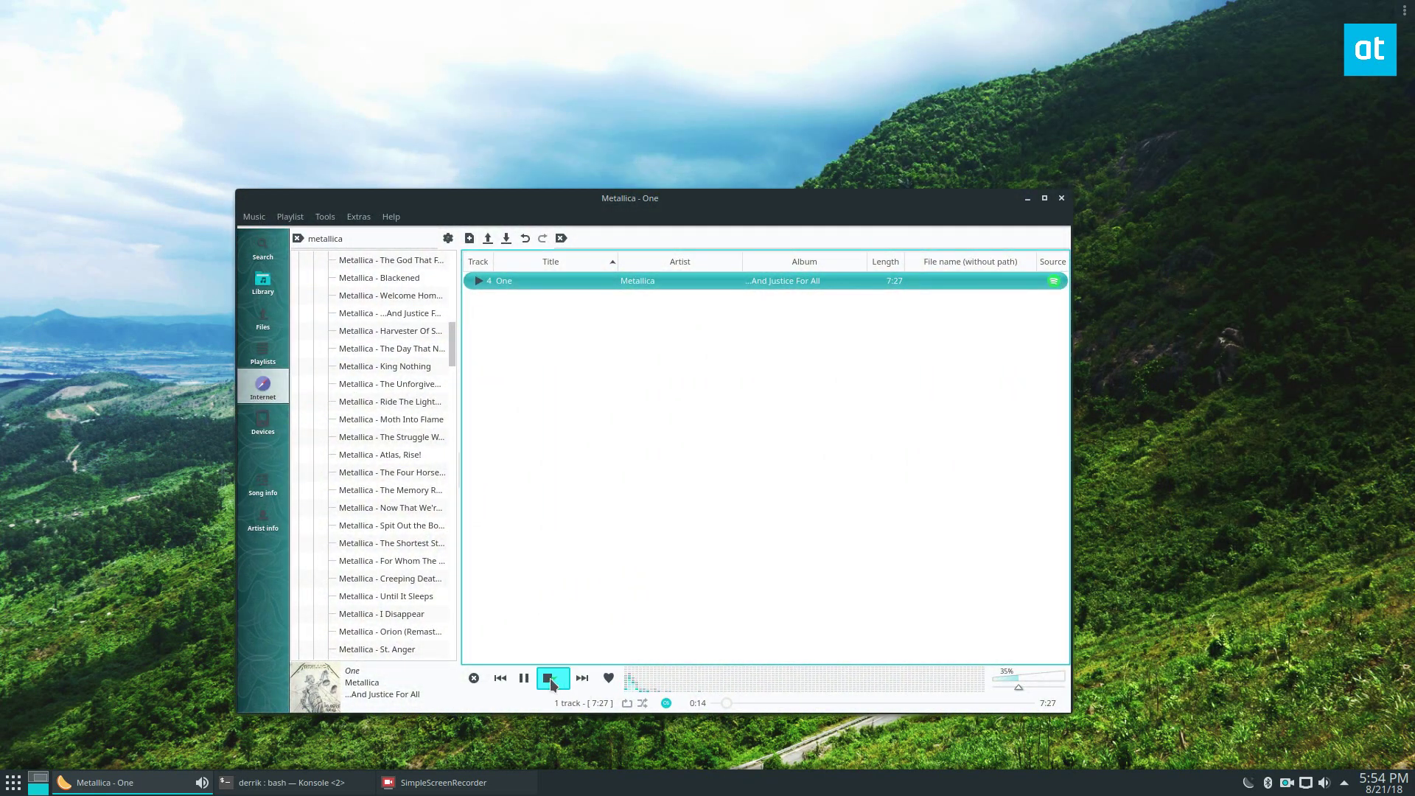
scroll(1026, 688, down, 1)
scroll(1024, 684, down, 4)
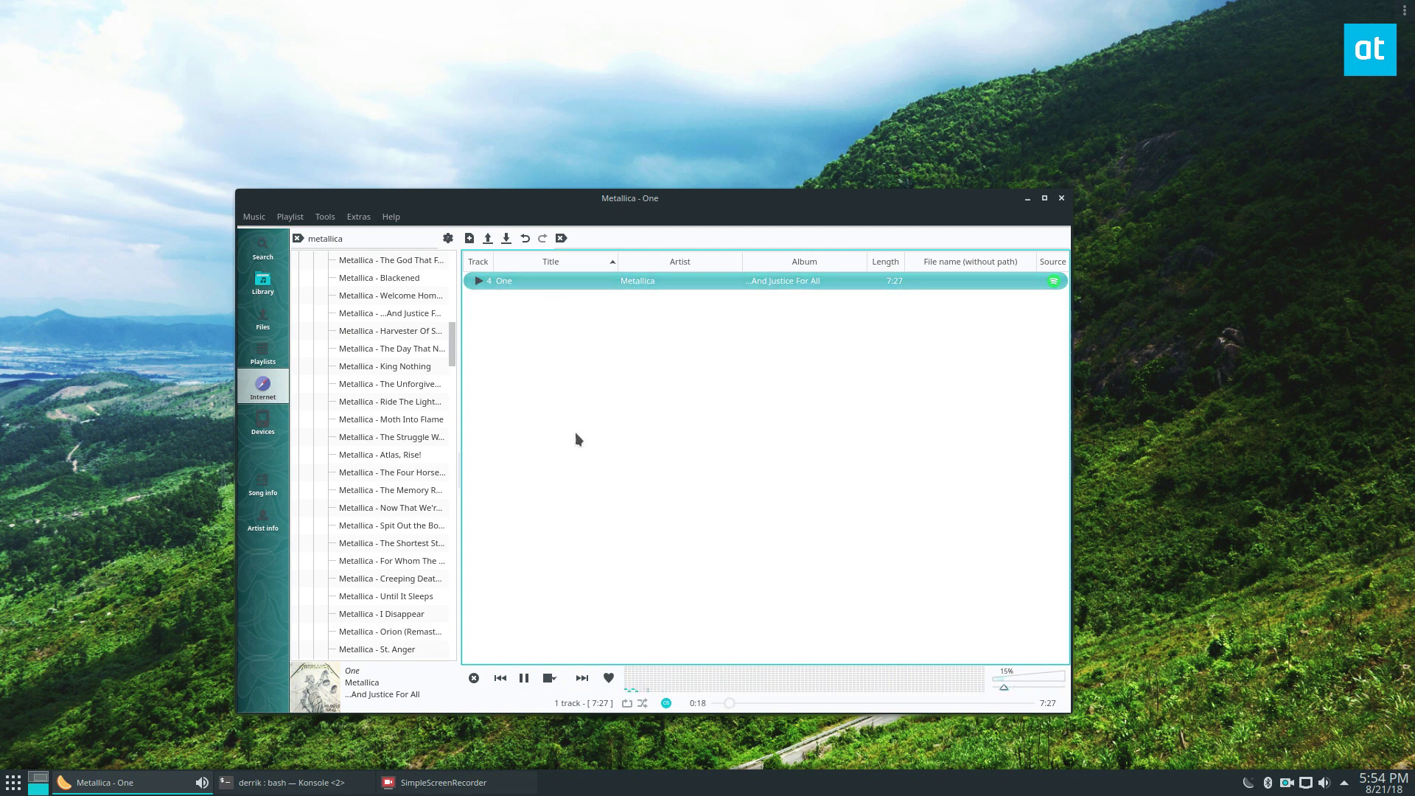
scroll(445, 489, up, 10)
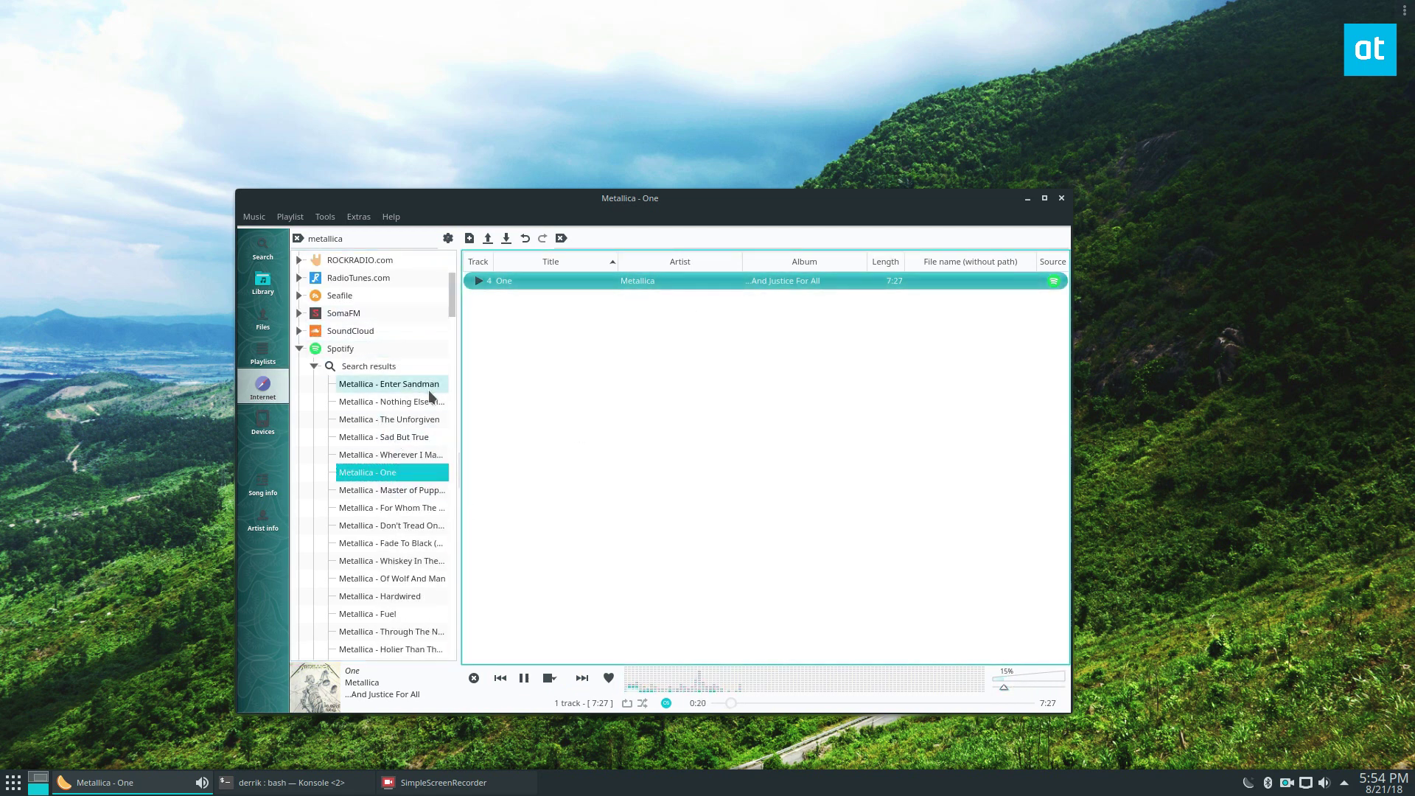
scroll(1008, 684, down, 2)
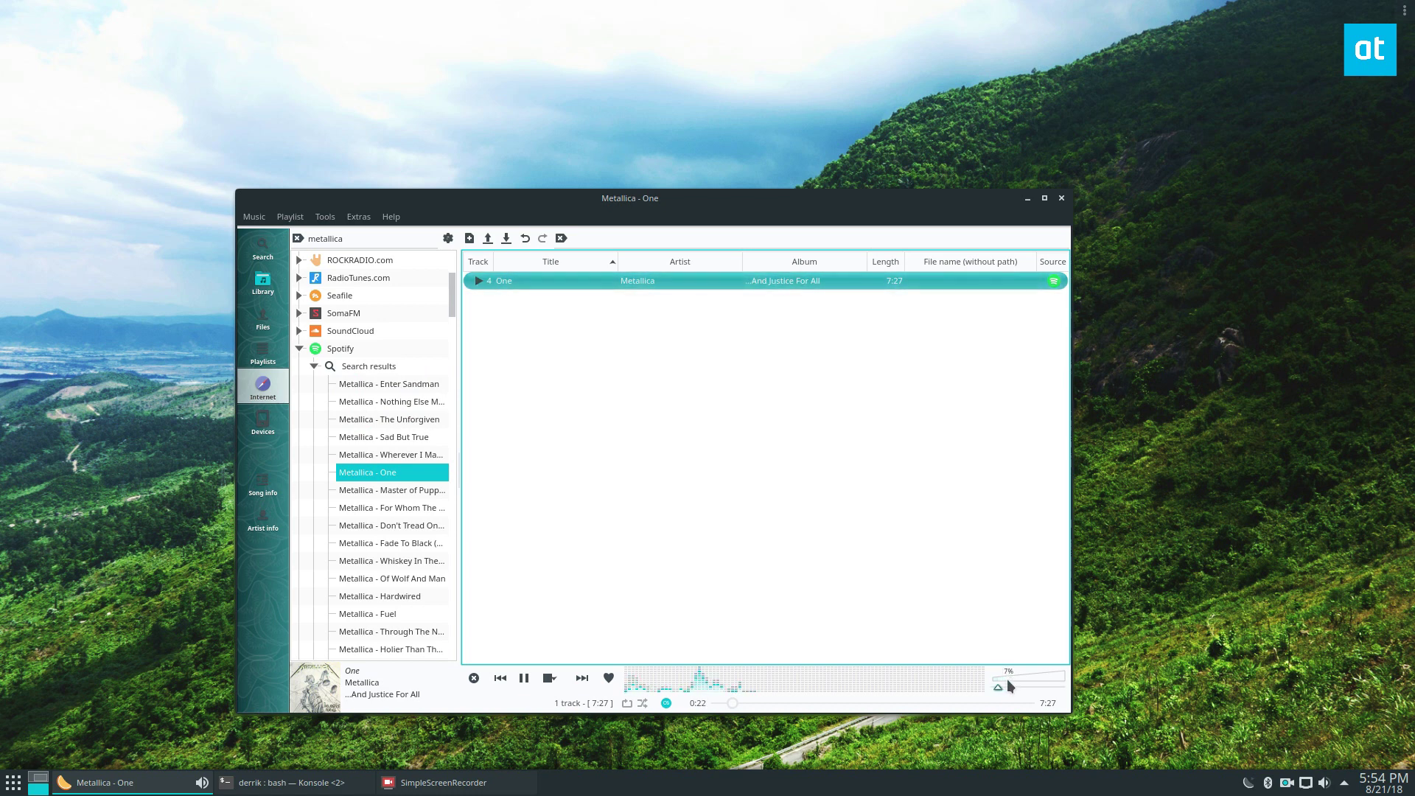